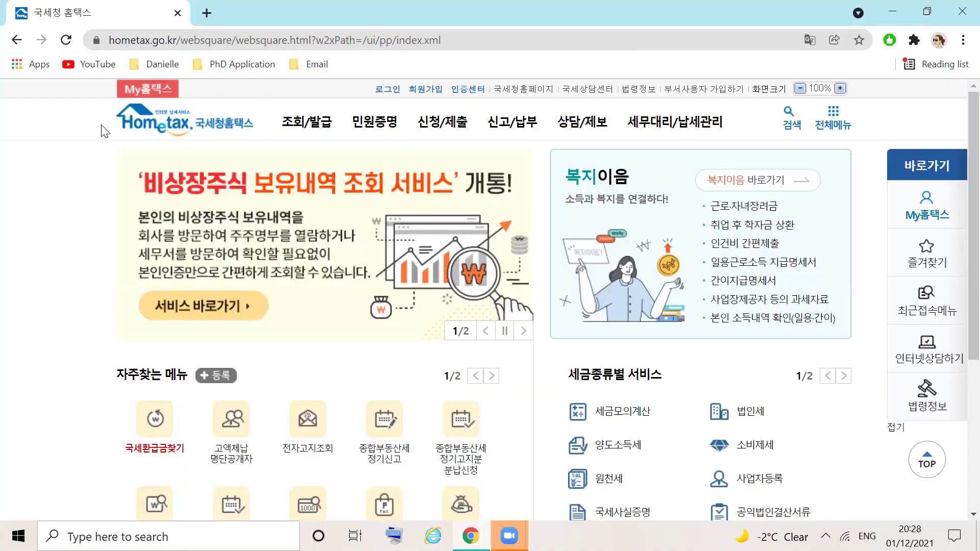
- Go to the Hometax login page from the top 로그인 link
click(400, 88)
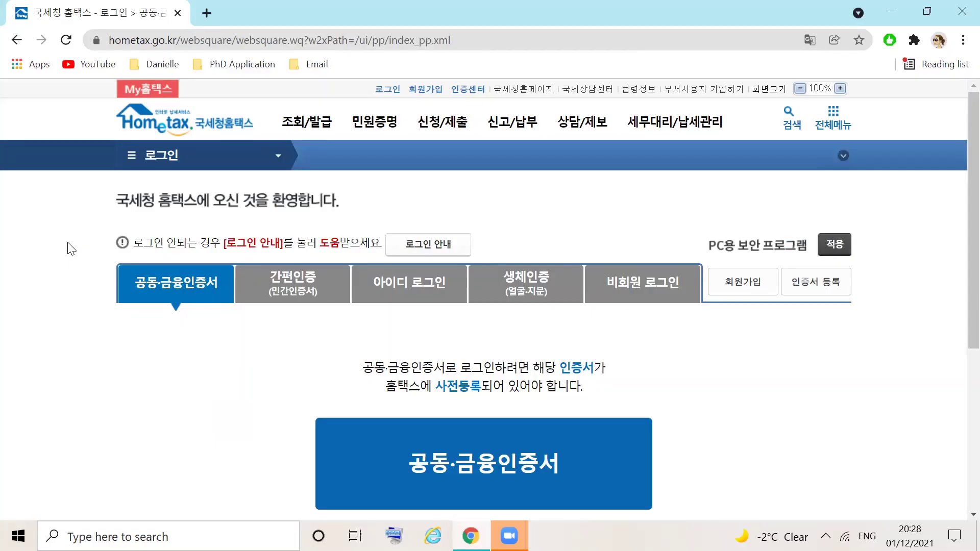
- Sign in with the hard-disk joint/financial certificate by pasting its password and confirming
click(417, 464)
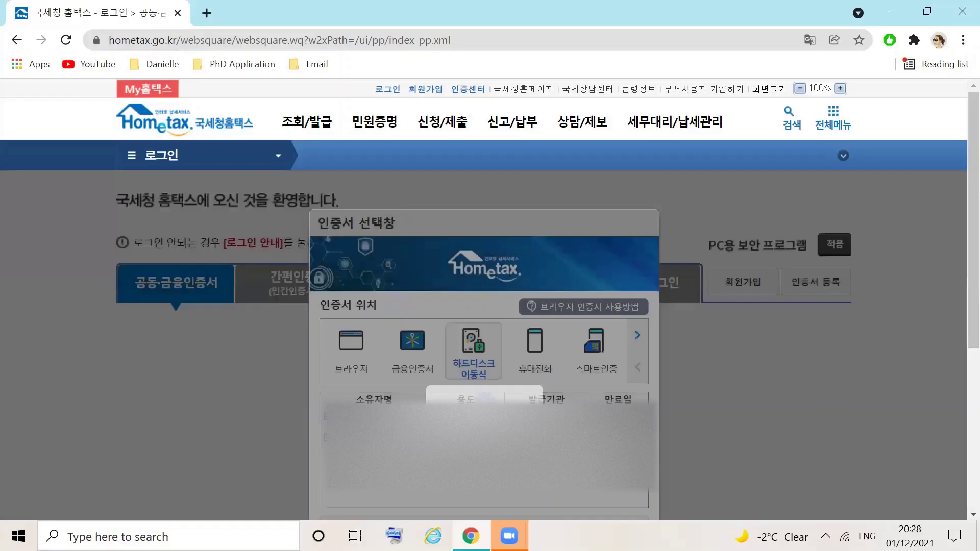
scroll(956, 193, down, 1)
scroll(956, 243, down, 1)
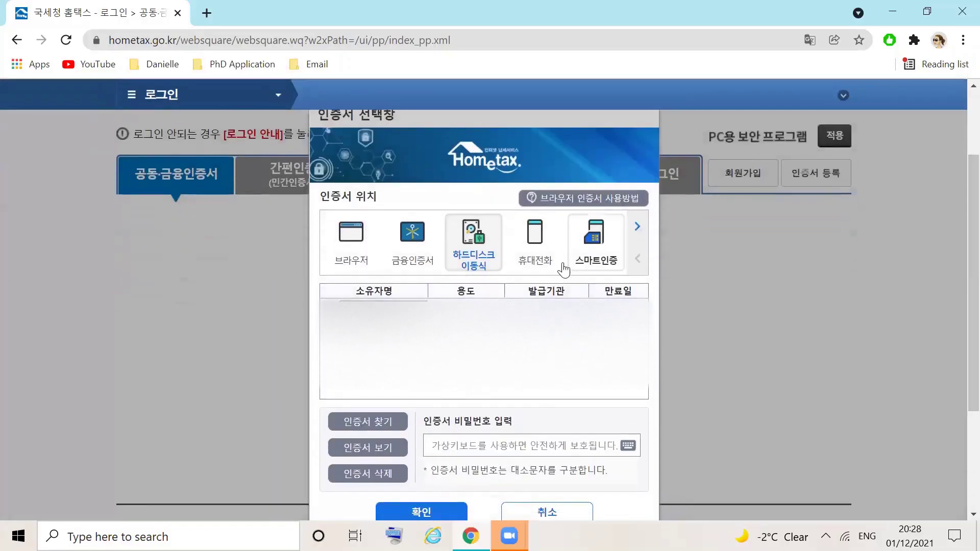
click(483, 447)
key(ctrl+v)
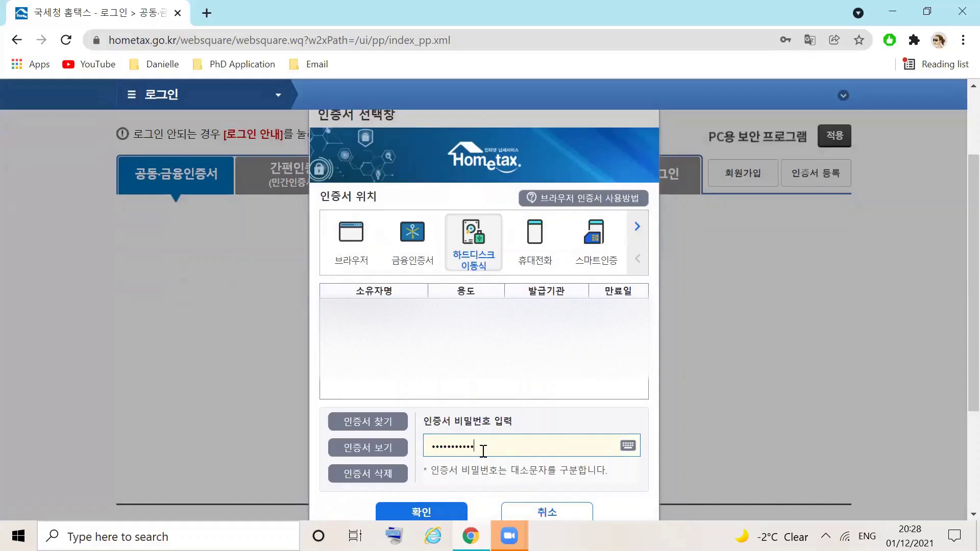
click(452, 512)
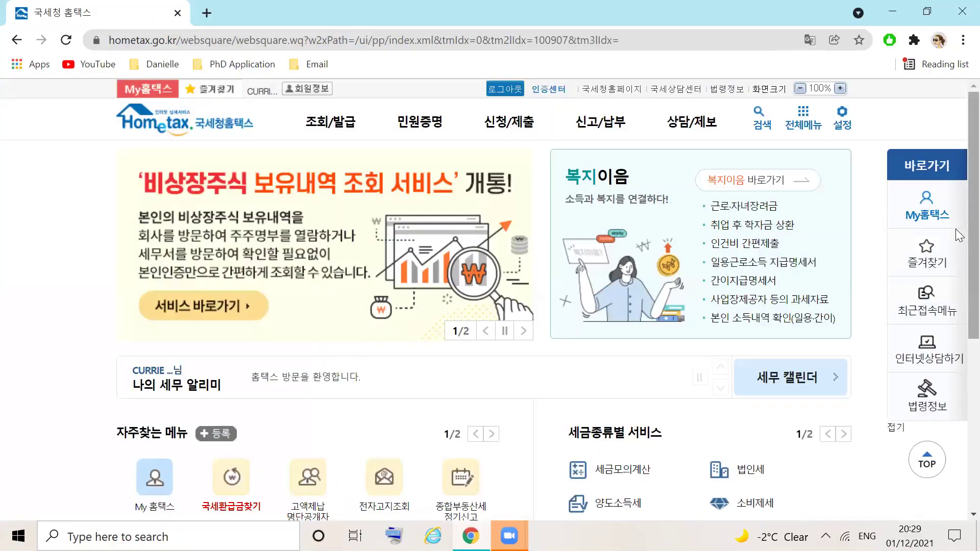
- Open 소득금액증명신청 from the second page of frequently used menus
scroll(959, 255, down, 3)
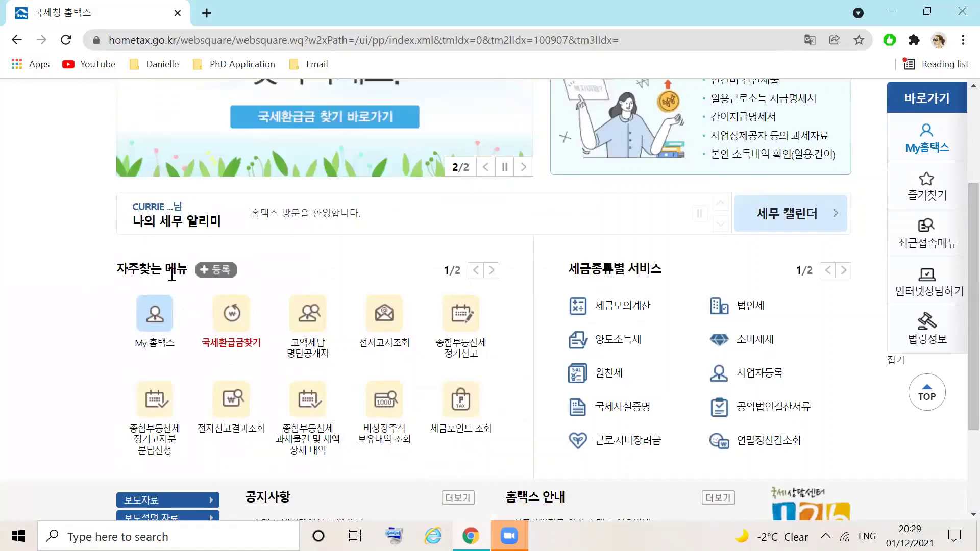
click(492, 275)
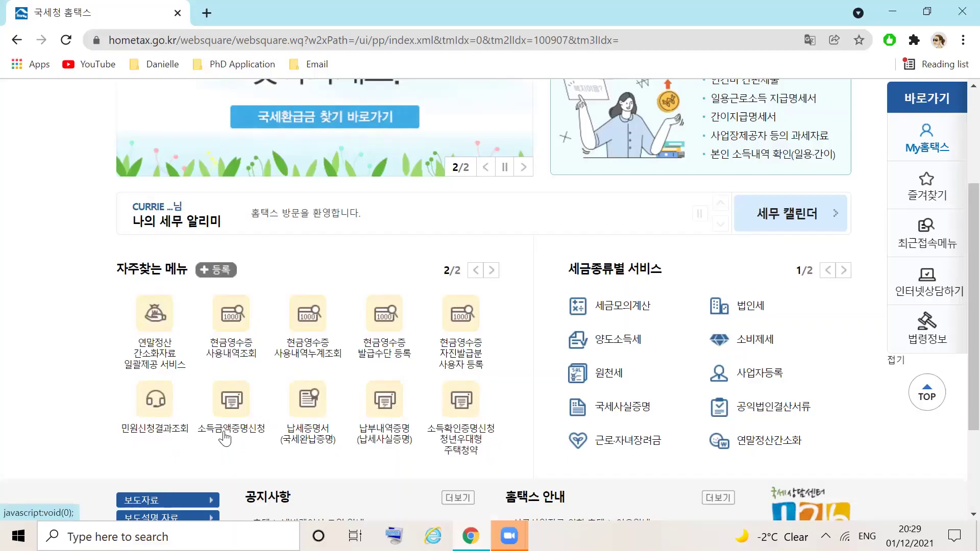
click(231, 405)
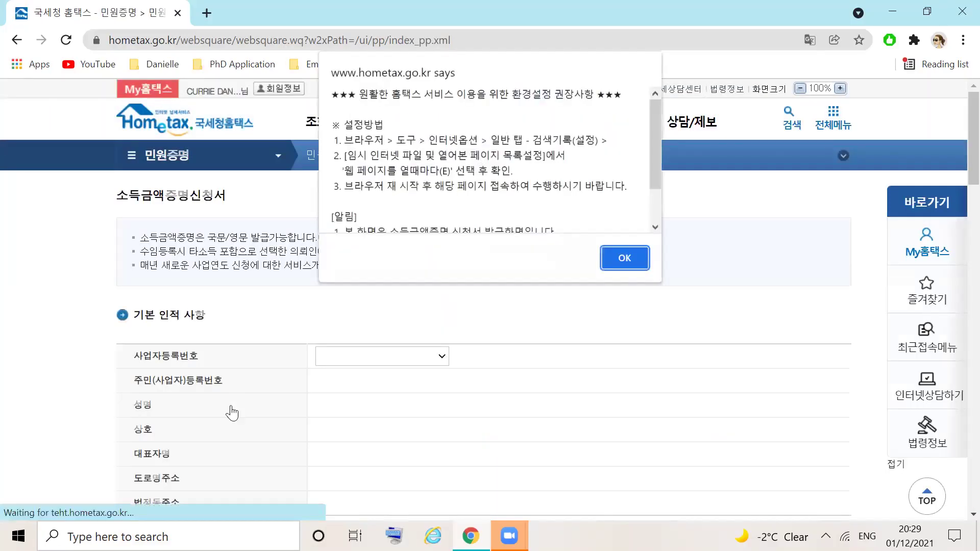
- Dismiss the browser-settings notice and scroll down to the 신청내용 section
click(634, 257)
scroll(919, 245, down, 5)
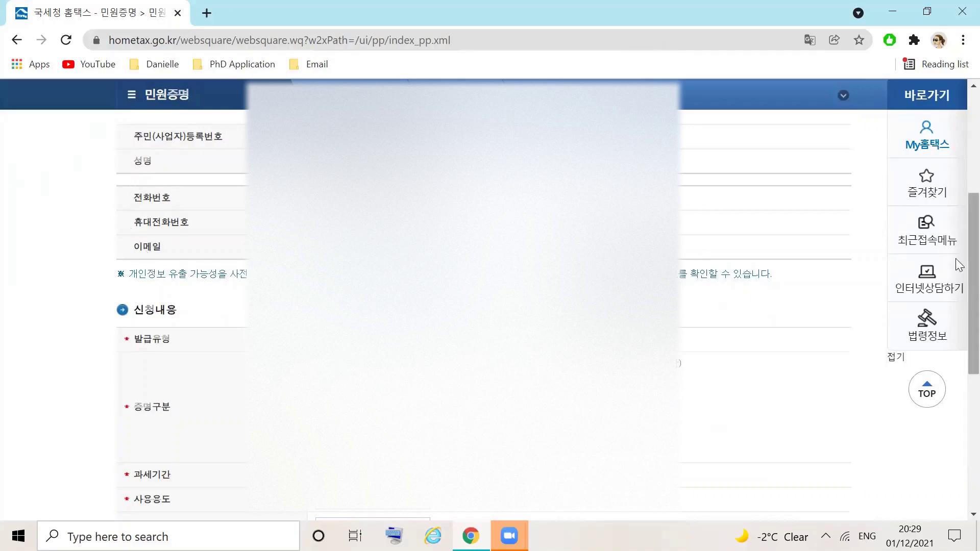
scroll(956, 322, down, 3)
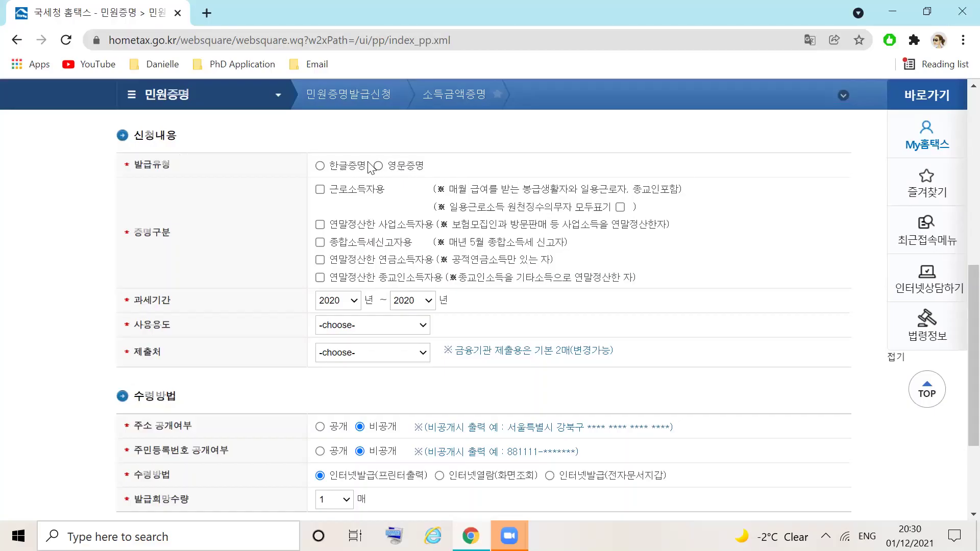
- Request a Korean-language 근로소득자용 certificate with tax period 2020–2020
click(319, 167)
click(321, 189)
click(353, 302)
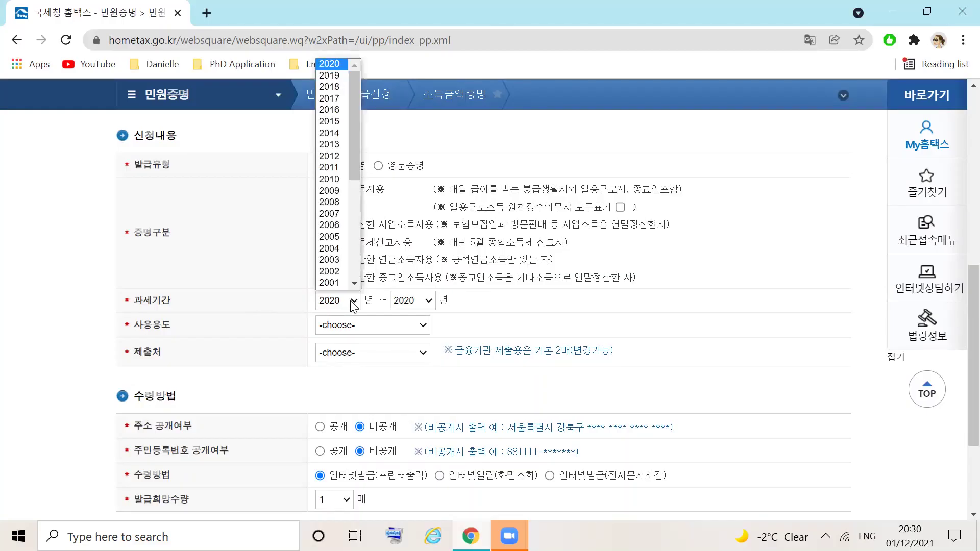
click(354, 305)
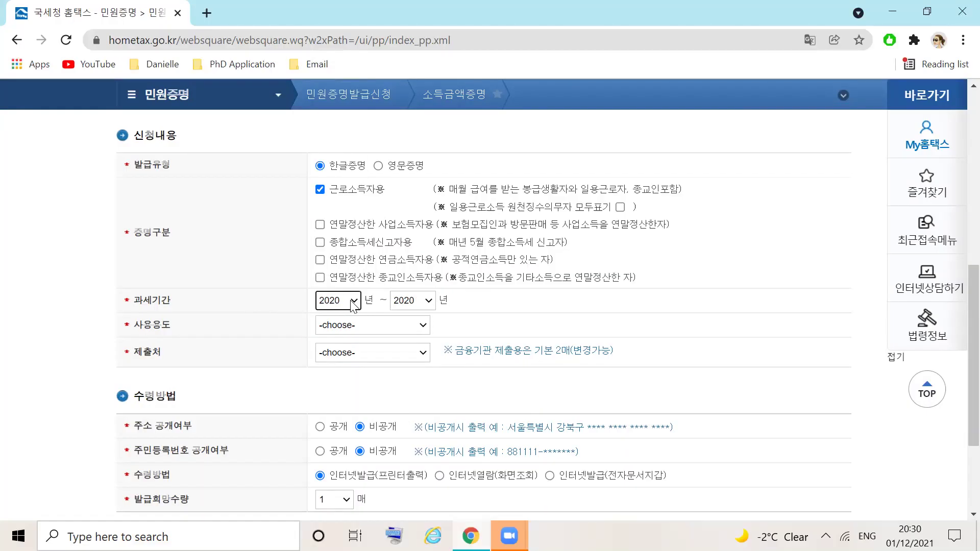
click(423, 306)
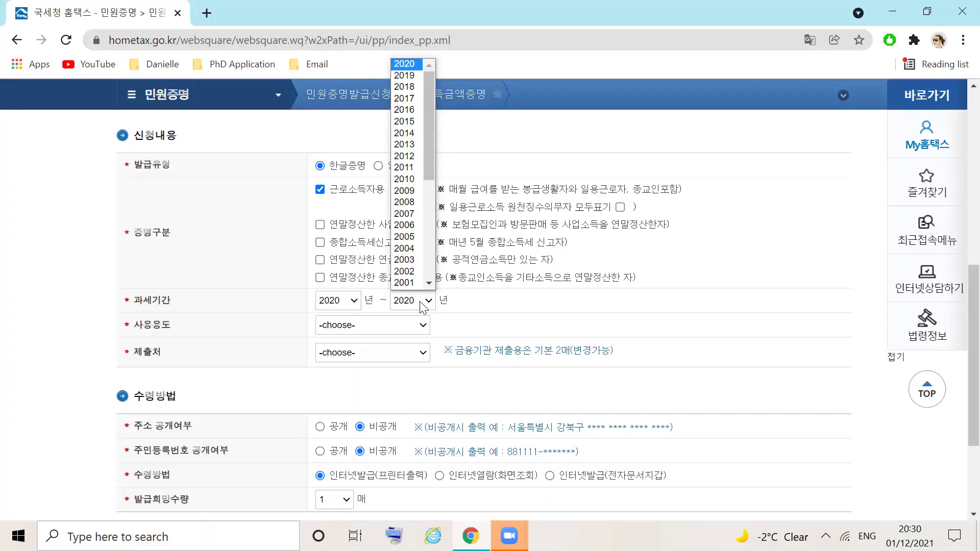
click(423, 305)
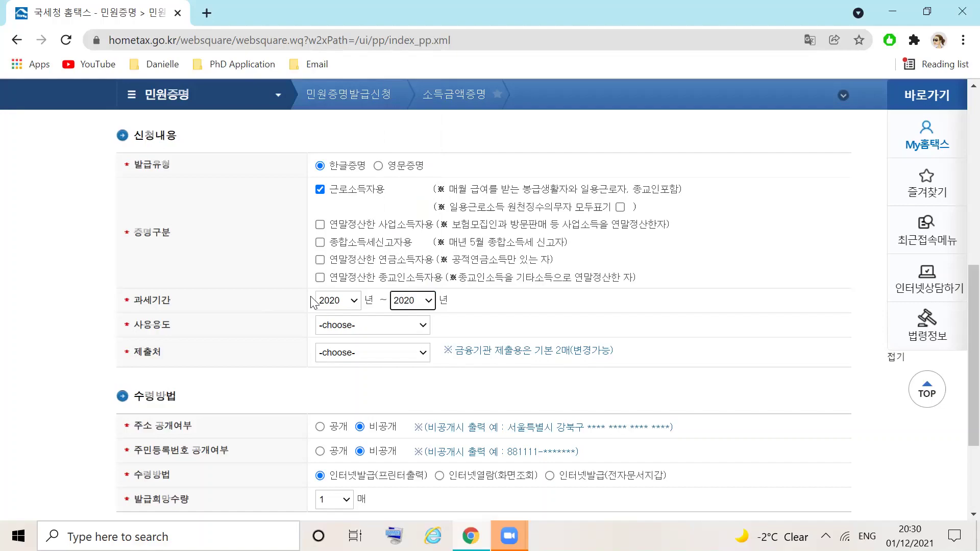
- Set the certificate's intended use to 관공서제출용
click(271, 331)
click(345, 326)
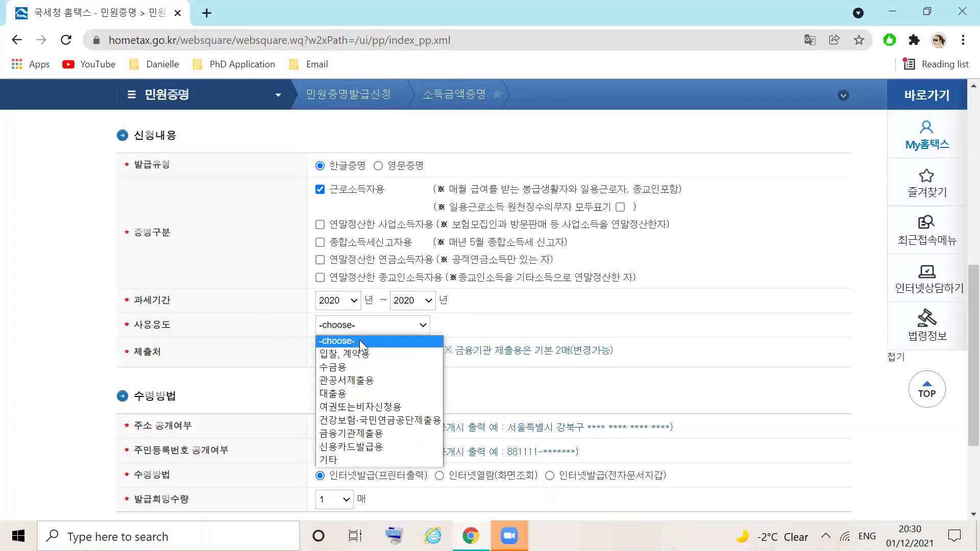
click(365, 381)
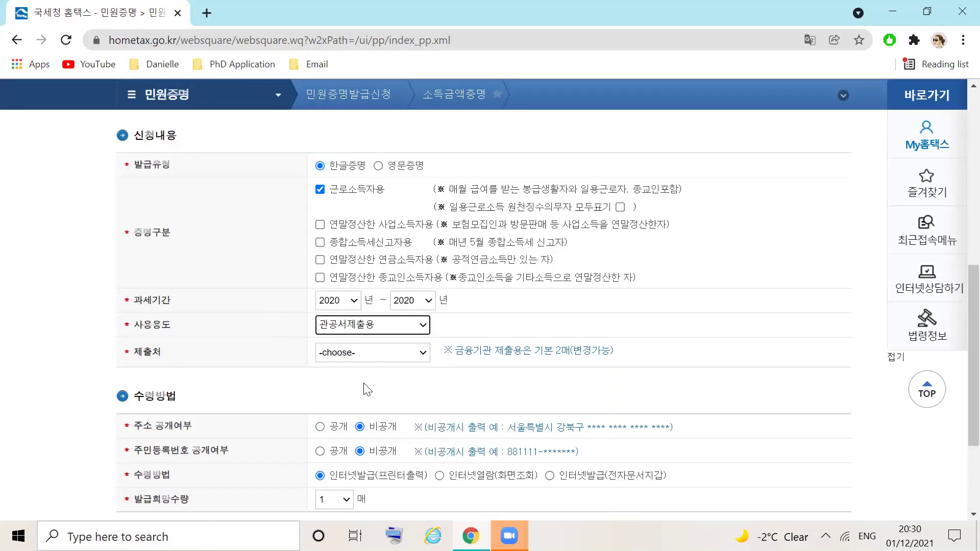
click(384, 355)
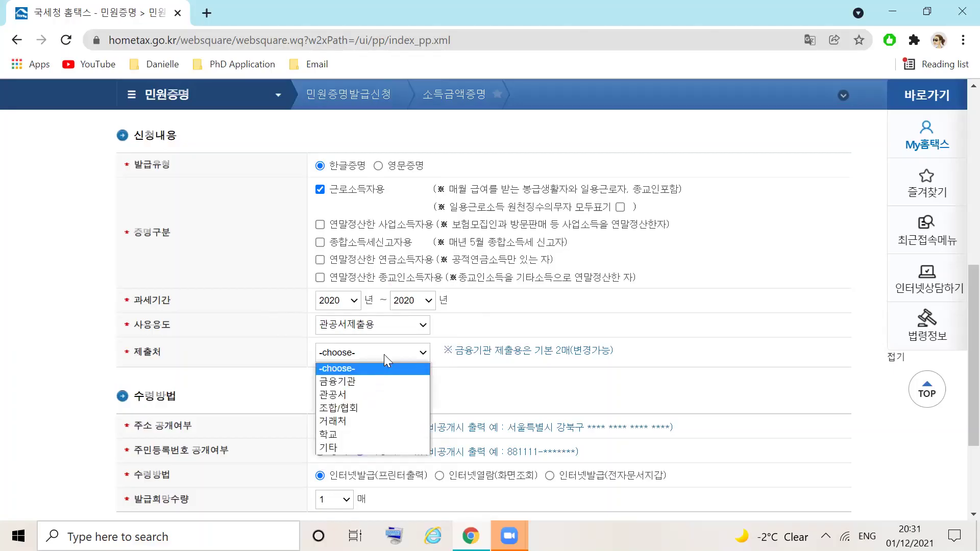
- Set the submission destination to 관공서 and disclose the full address and resident number
click(363, 397)
scroll(957, 360, down, 2)
scroll(959, 366, down, 2)
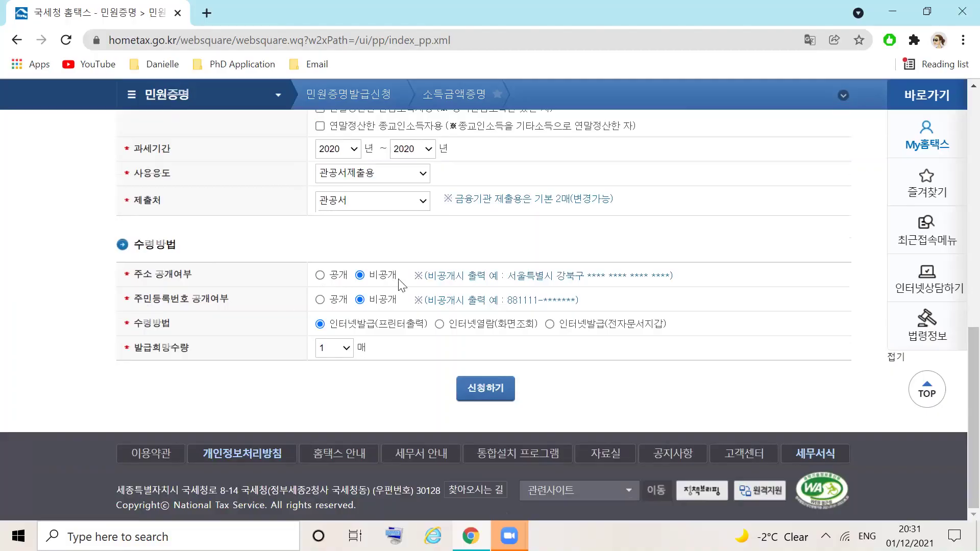
click(320, 276)
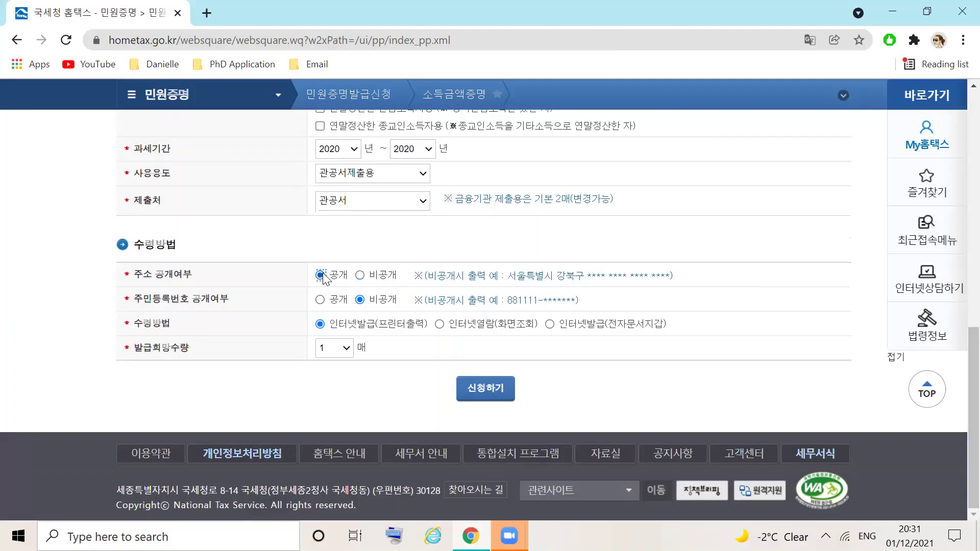
click(320, 300)
- Submit the application with 신청하기 and acknowledge both confirmation alerts
click(508, 393)
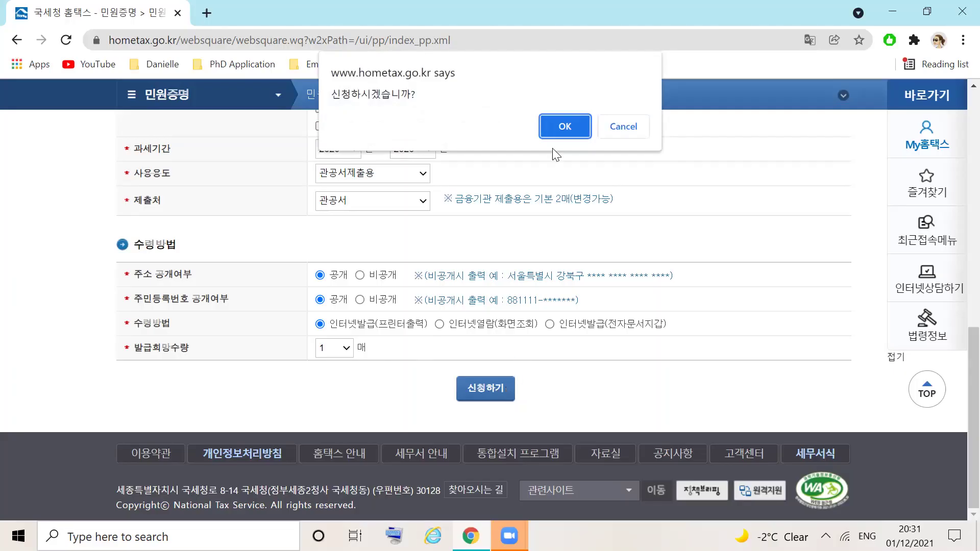
click(574, 132)
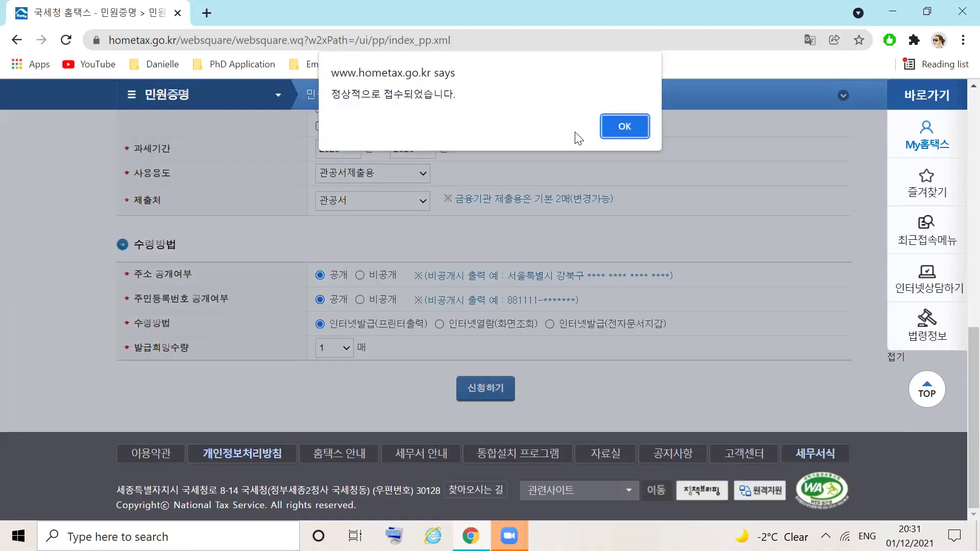
click(628, 124)
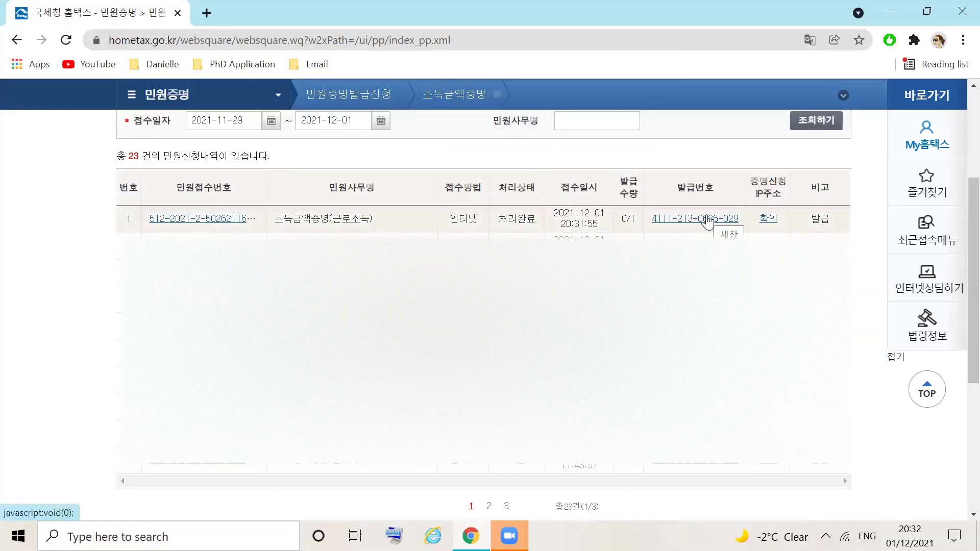
- Issue the certificate via the 발급번호 link of the 소득금액증명(근로소득) row
click(707, 219)
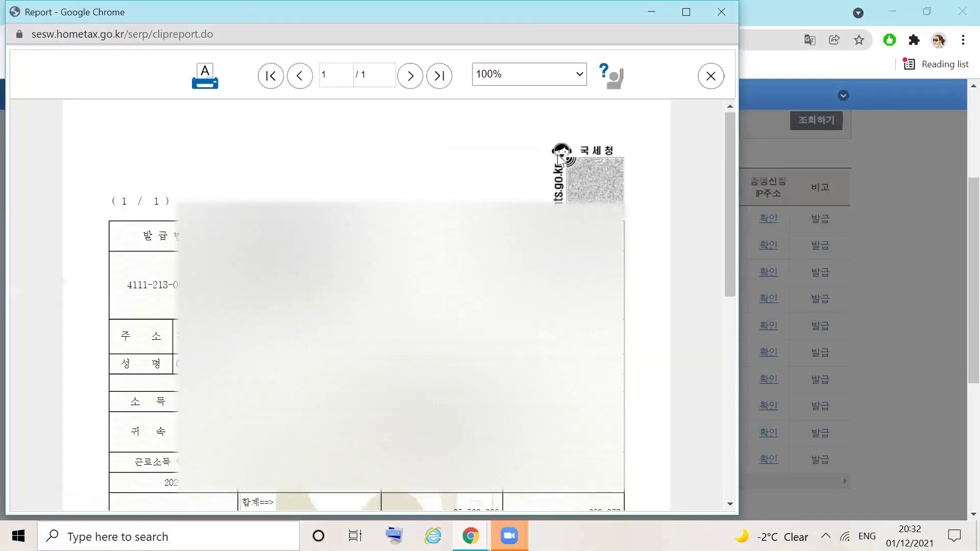
- Scroll through the issued one-page income certificate dated 2021-12-01 in the report viewer
drag(727, 156, 732, 208)
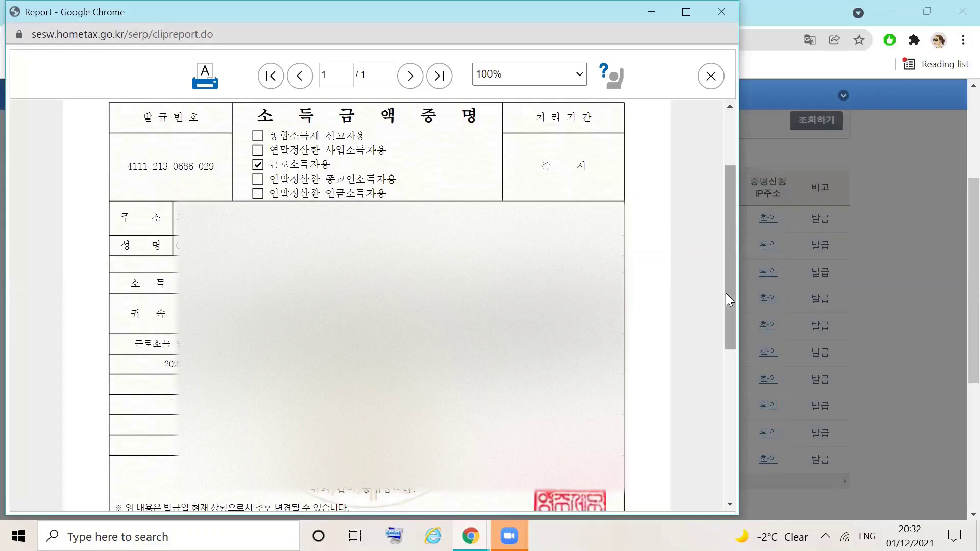
drag(726, 292, 729, 377)
drag(637, 351, 456, 359)
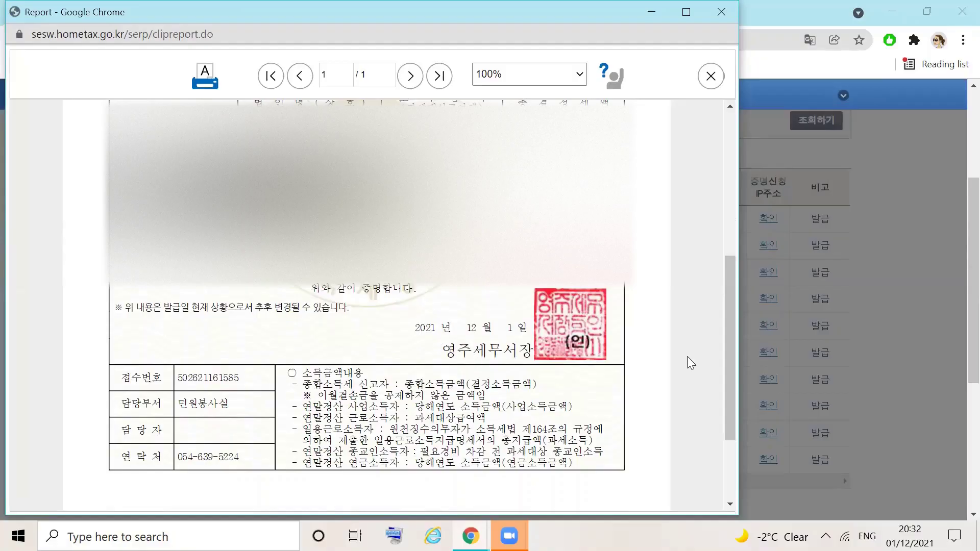
drag(728, 382, 736, 130)
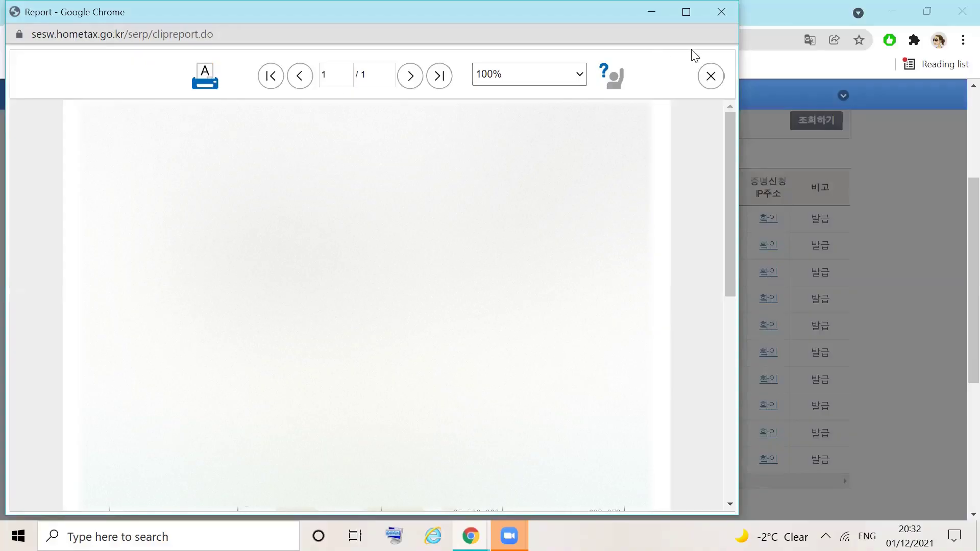
- Close the report viewer and log out of Hometax, confirming the prompt
click(711, 76)
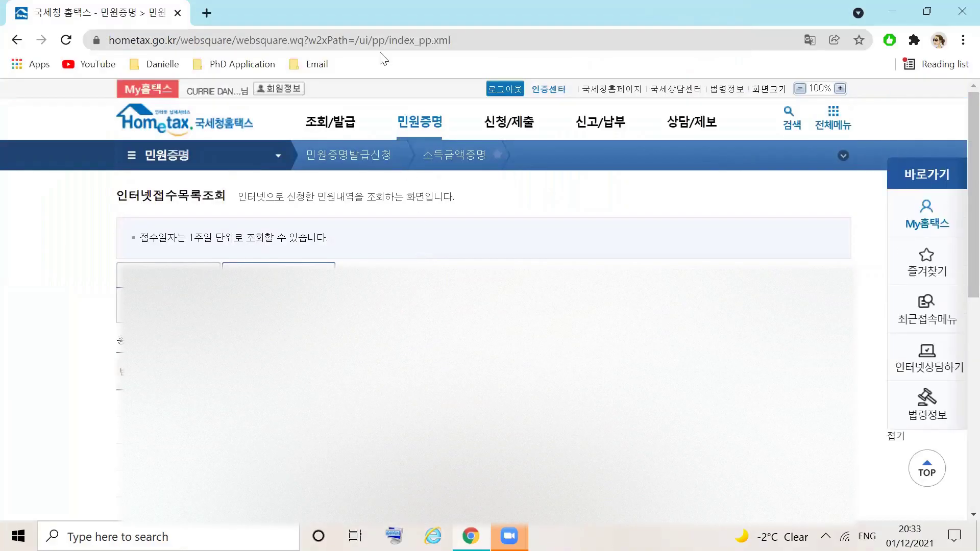
click(502, 90)
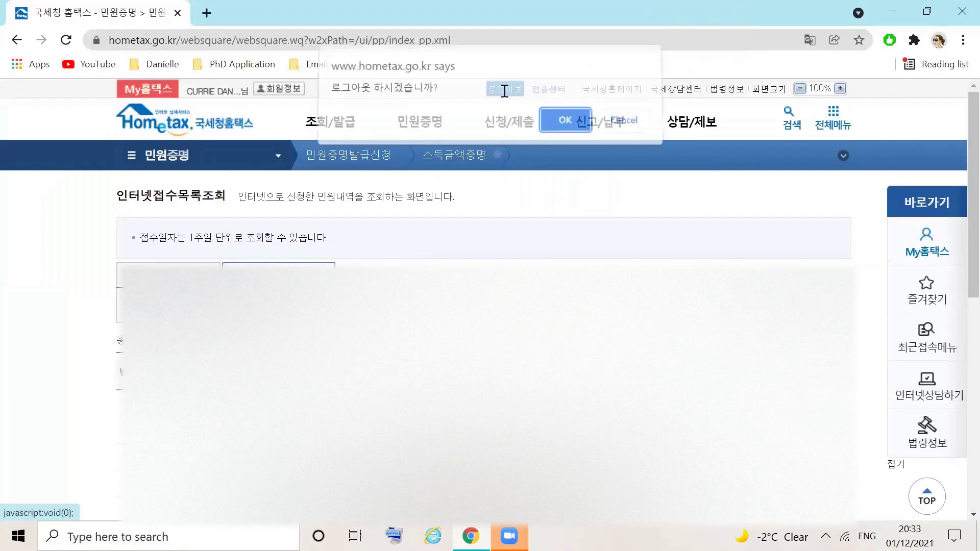
click(564, 125)
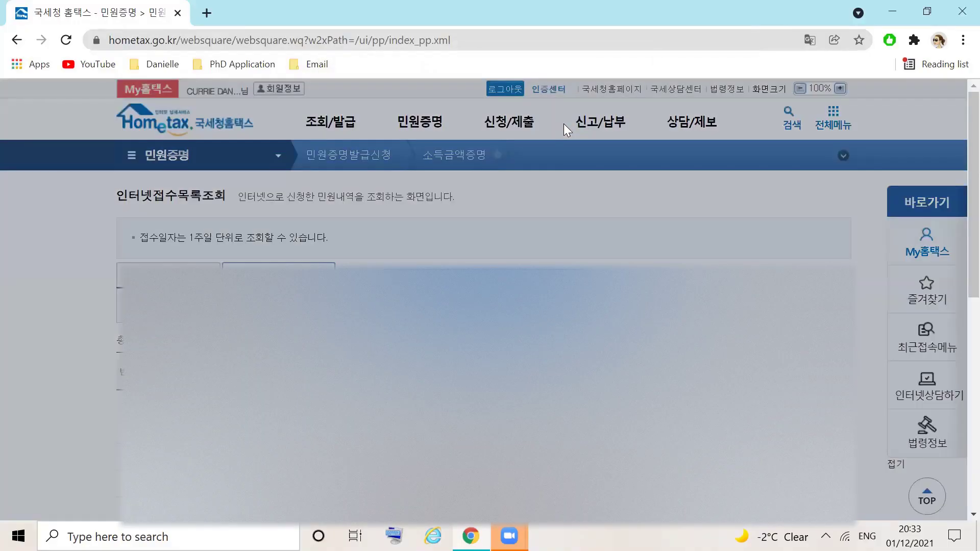